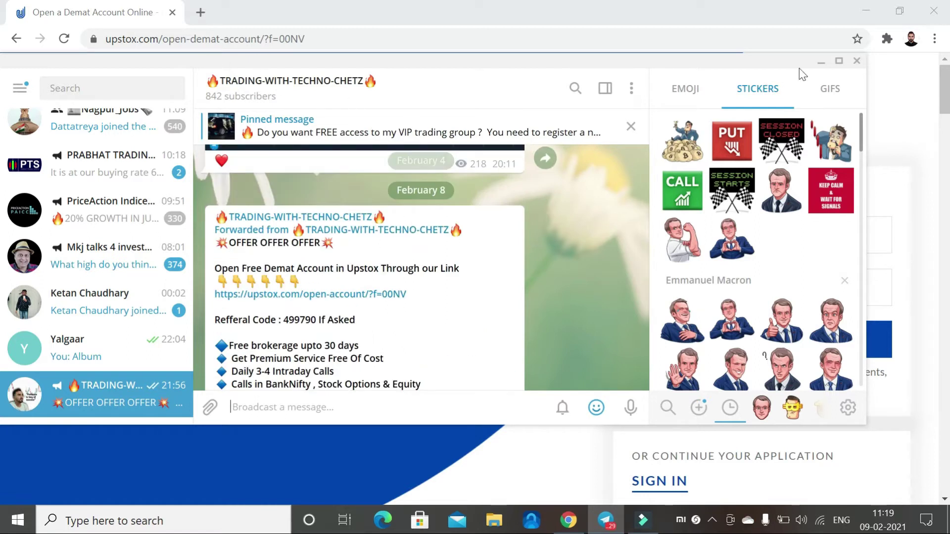
Minimize Telegram to bring the Upstox sign-up page forward in the browser.
{"action": "left_click", "coordinate": [821, 61]}
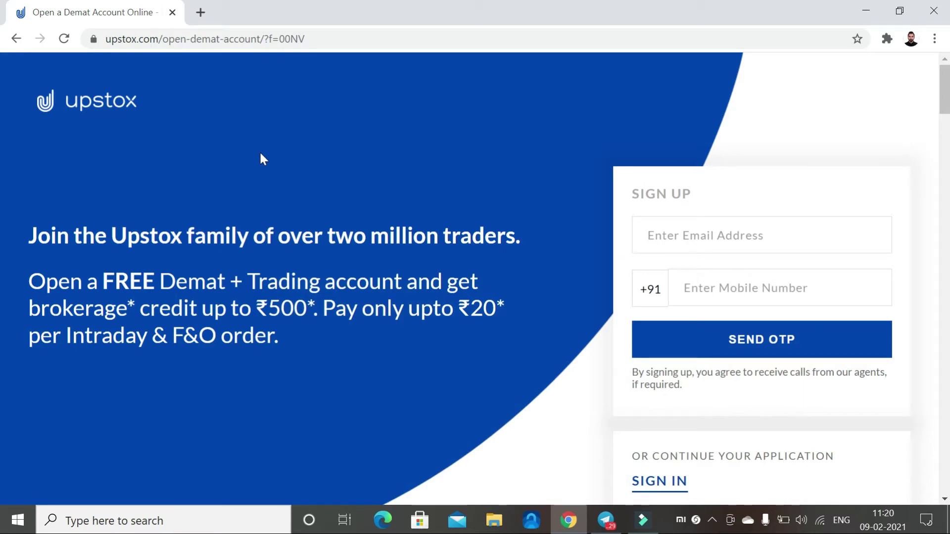
Fill in the saved email and the mobile number, request an OTP, and sign up with it.
{"action": "left_click", "coordinate": [648, 236]}
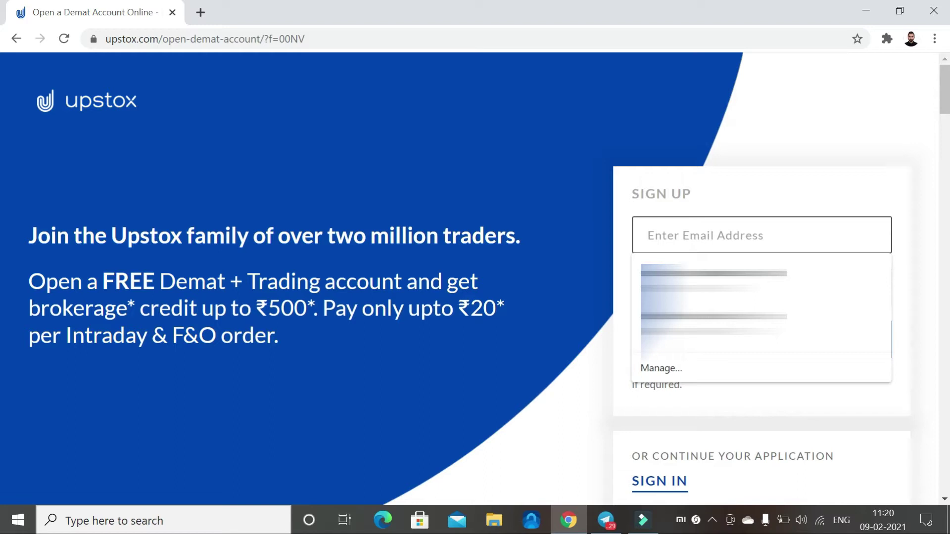
{"action": "key", "text": "Down"}
{"action": "key", "text": "Return"}
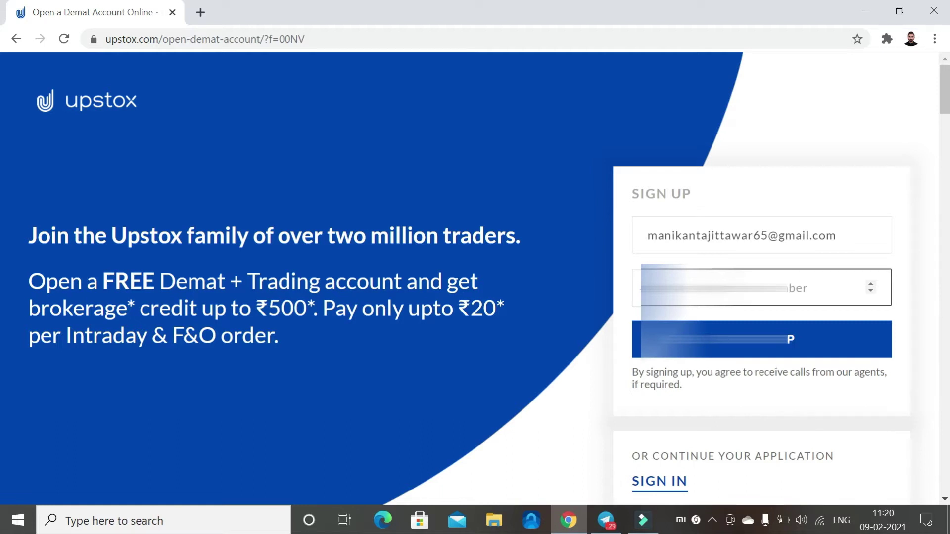
{"action": "type", "text": "9"}
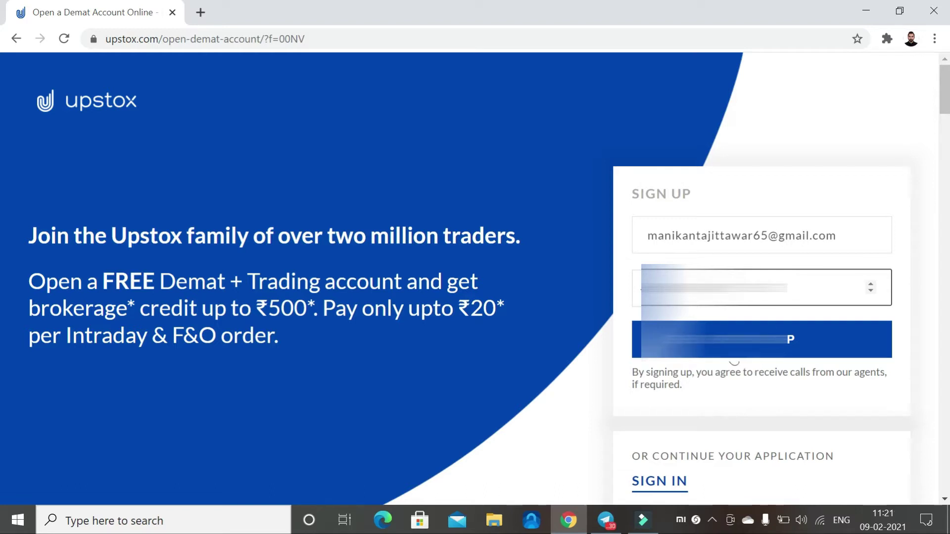
{"action": "left_click", "coordinate": [732, 345]}
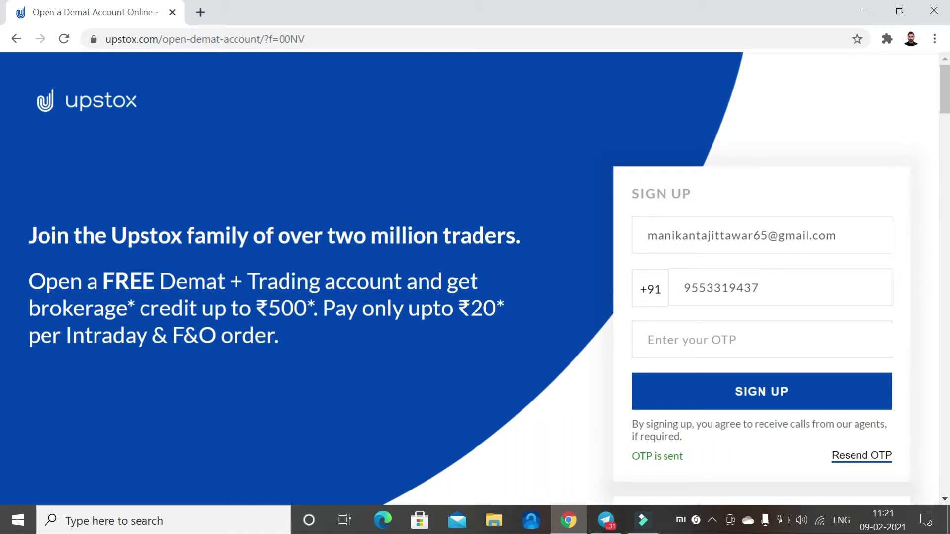
{"action": "left_click", "coordinate": [762, 340]}
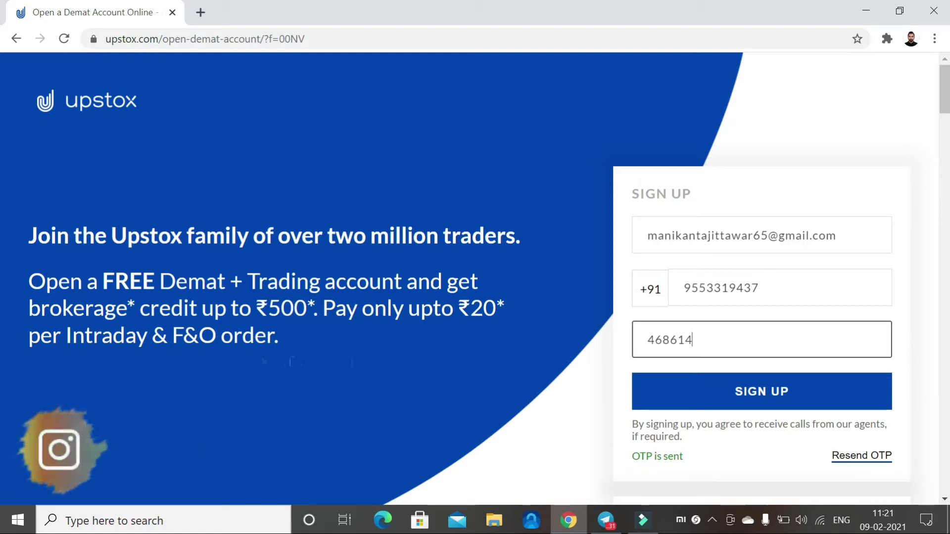
{"action": "left_click", "coordinate": [845, 402]}
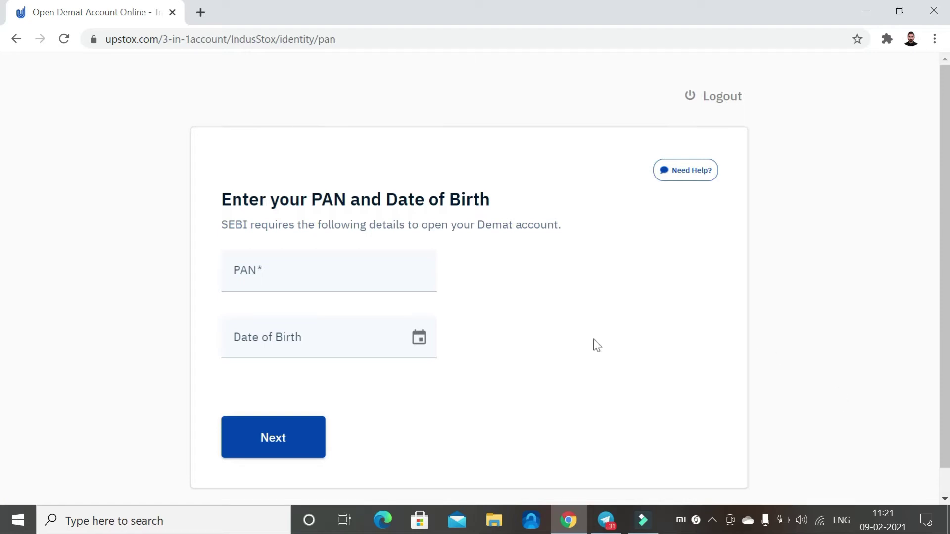
Enter the PAN in capital letters with the date of birth, and submit.
{"action": "left_click", "coordinate": [335, 278]}
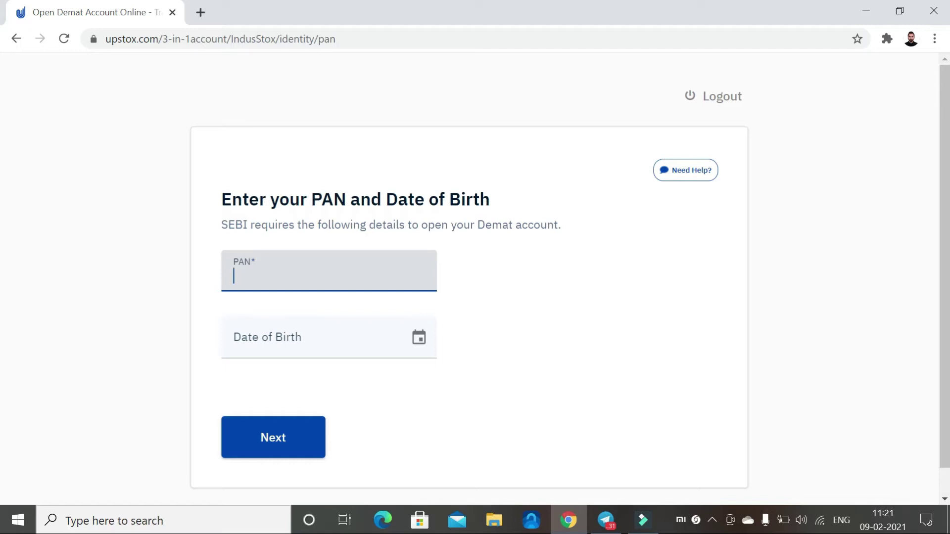
{"action": "key", "text": "Caps_Lock"}
{"action": "type", "text": "BF"}
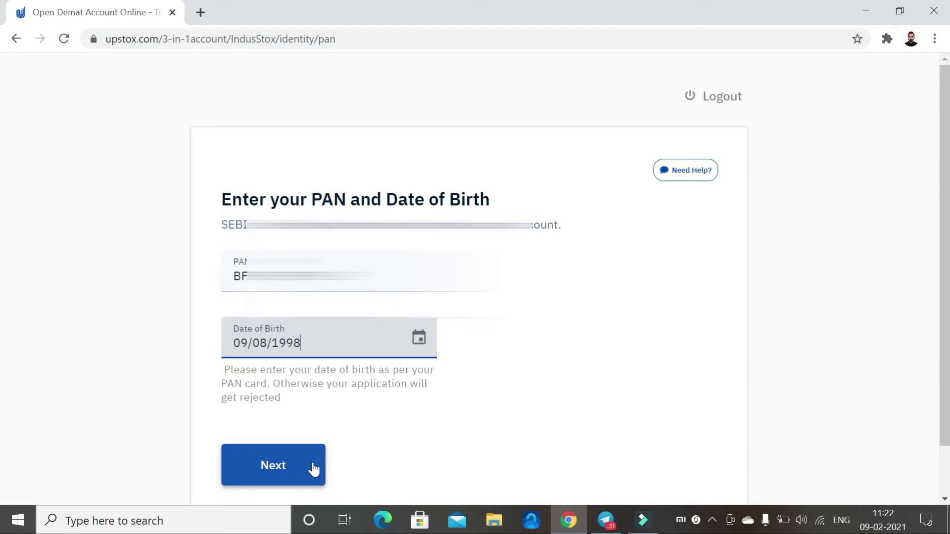
{"action": "scroll", "coordinate": [293, 458], "scroll_direction": "down", "scroll_amount": 1}
{"action": "scroll", "coordinate": [294, 459], "scroll_direction": "down", "scroll_amount": 1}
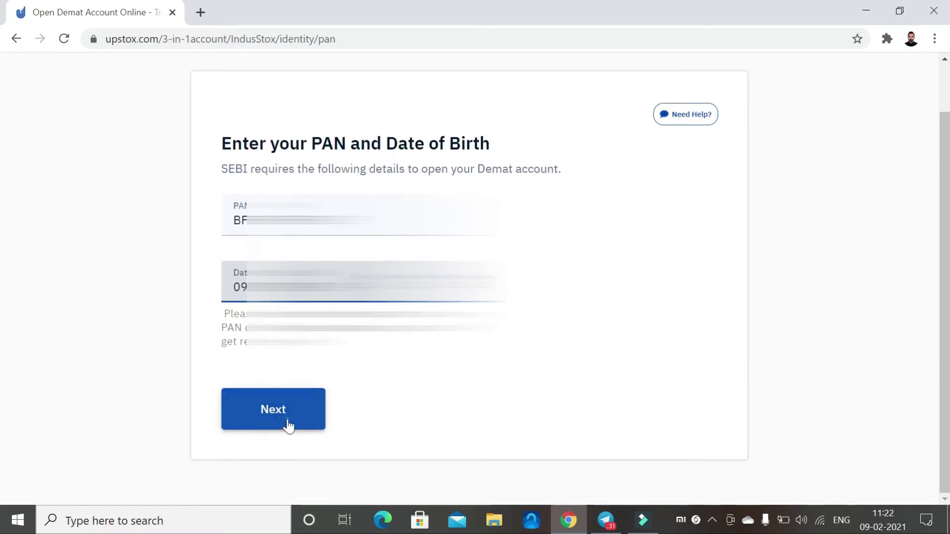
{"action": "left_click", "coordinate": [287, 424]}
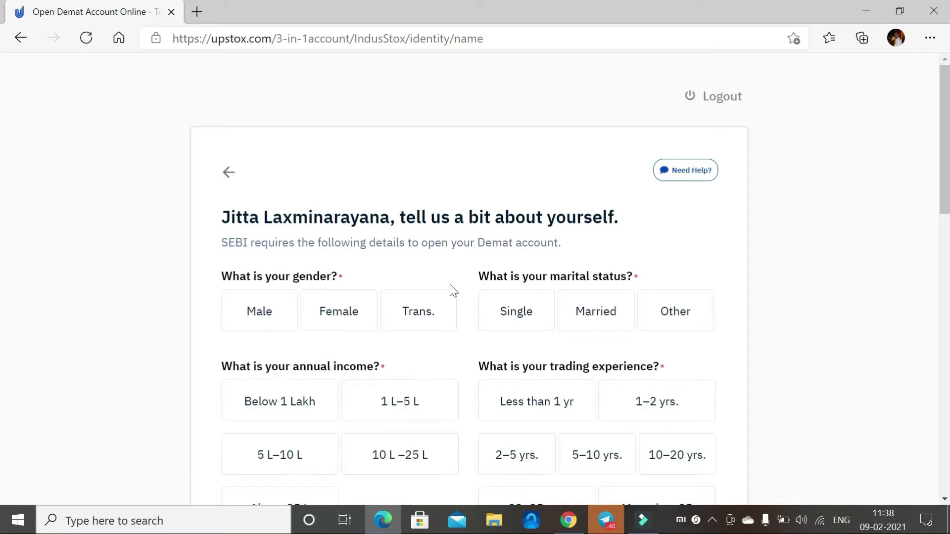
Set gender Male, marital status Single, income Below 1 Lakh, and experience Less than 1 yr.
{"action": "scroll", "coordinate": [449, 289], "scroll_direction": "down", "scroll_amount": 1}
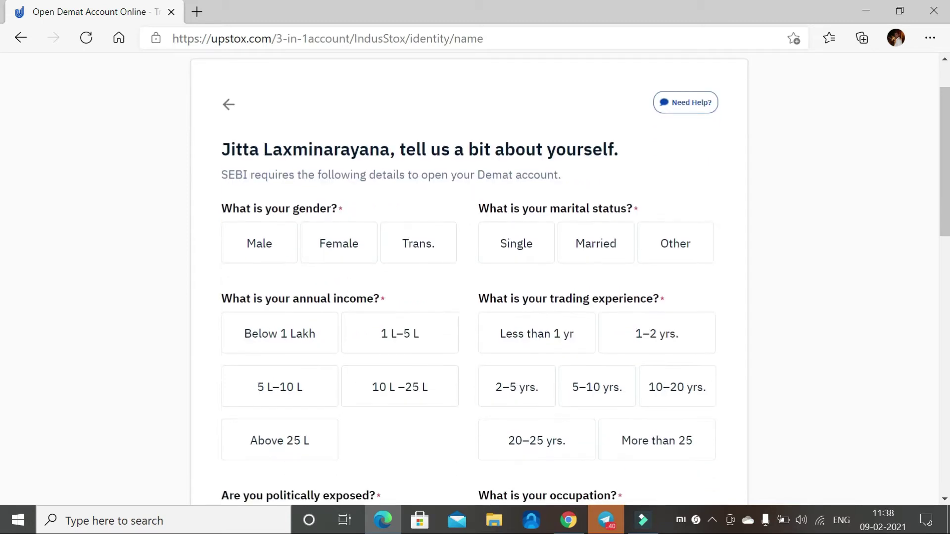
{"action": "left_click_drag", "start_coordinate": [220, 151], "coordinate": [369, 150]}
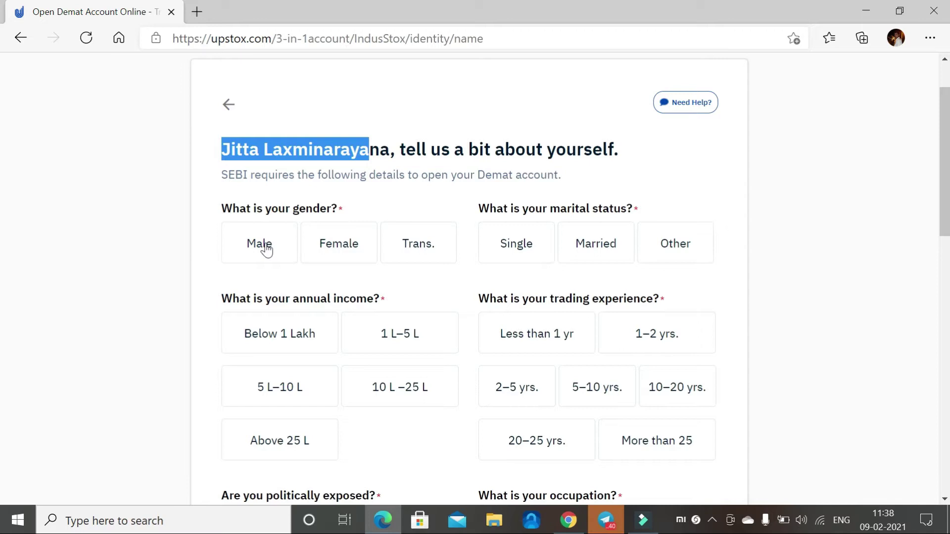
{"action": "left_click", "coordinate": [266, 249]}
{"action": "left_click", "coordinate": [505, 252]}
{"action": "scroll", "coordinate": [378, 336], "scroll_direction": "down", "scroll_amount": 1}
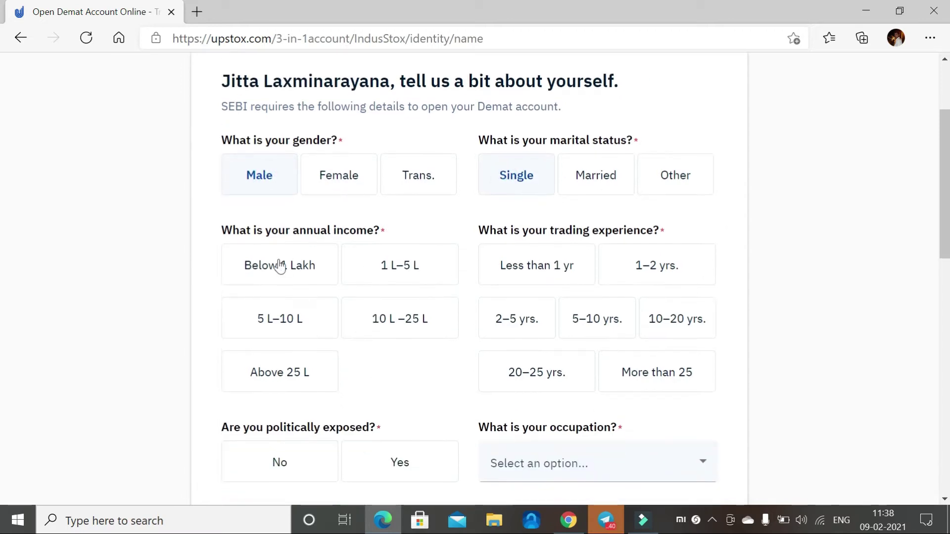
{"action": "left_click", "coordinate": [279, 266]}
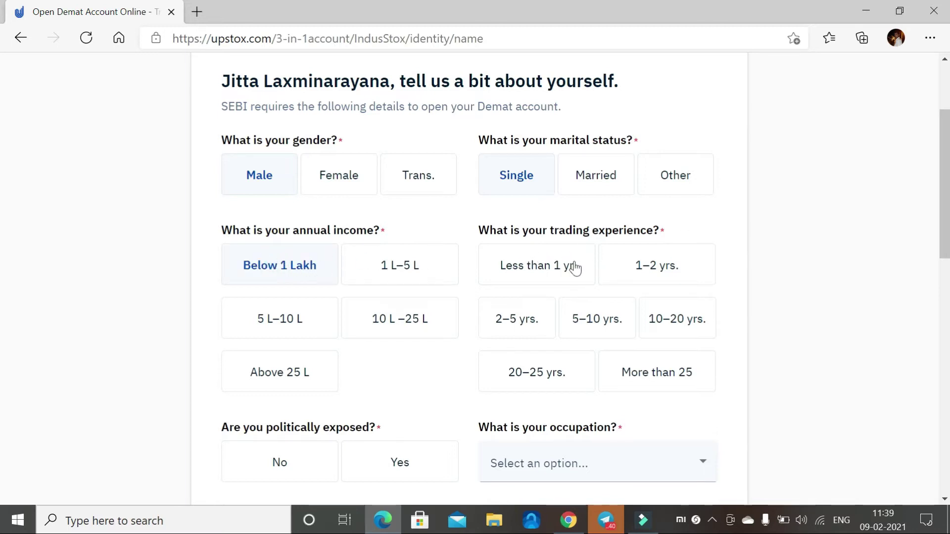
{"action": "left_click", "coordinate": [560, 268]}
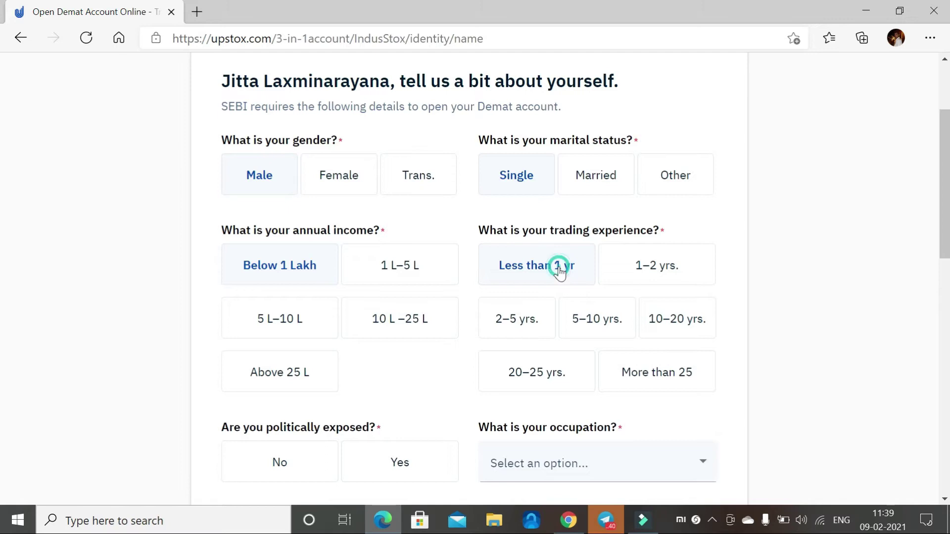
{"action": "scroll", "coordinate": [331, 295], "scroll_direction": "down", "scroll_amount": 1}
{"action": "scroll", "coordinate": [332, 292], "scroll_direction": "down", "scroll_amount": 2}
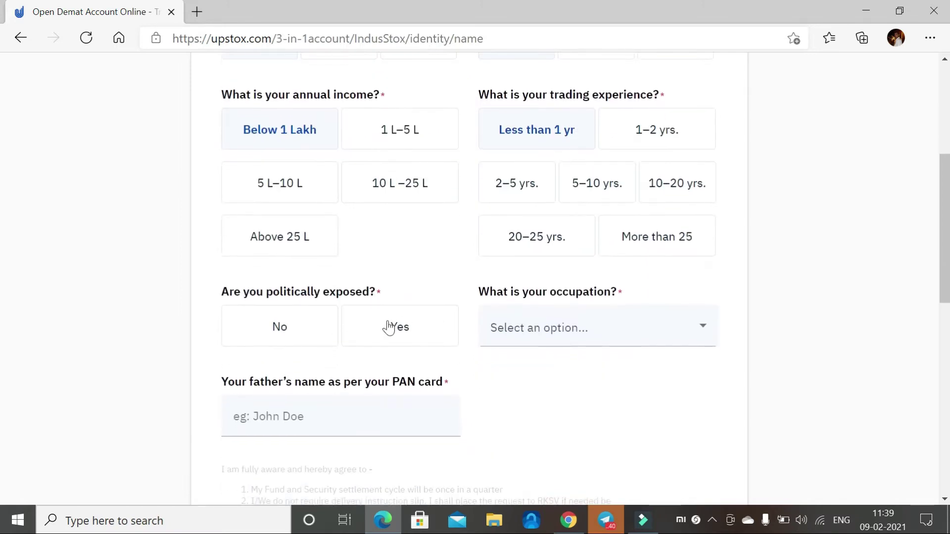
Answer No to politically exposed person and choose Student as the occupation.
{"action": "left_click", "coordinate": [389, 326]}
{"action": "left_click", "coordinate": [597, 322]}
{"action": "left_click", "coordinate": [317, 314]}
{"action": "left_click", "coordinate": [581, 341]}
{"action": "scroll", "coordinate": [564, 267], "scroll_direction": "down", "scroll_amount": 3}
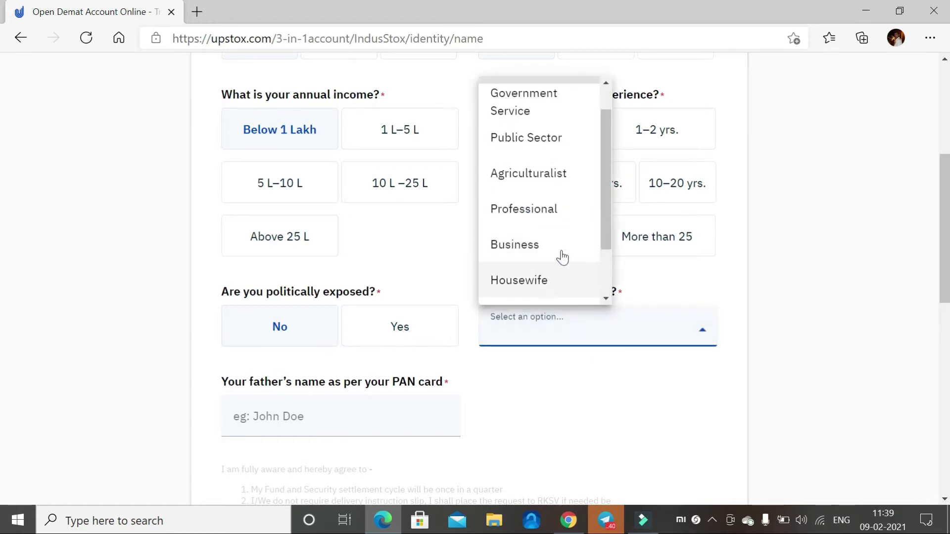
{"action": "left_click", "coordinate": [513, 282]}
{"action": "scroll", "coordinate": [513, 361], "scroll_direction": "down", "scroll_amount": 3}
Enter the father's full name.
{"action": "left_click", "coordinate": [299, 281]}
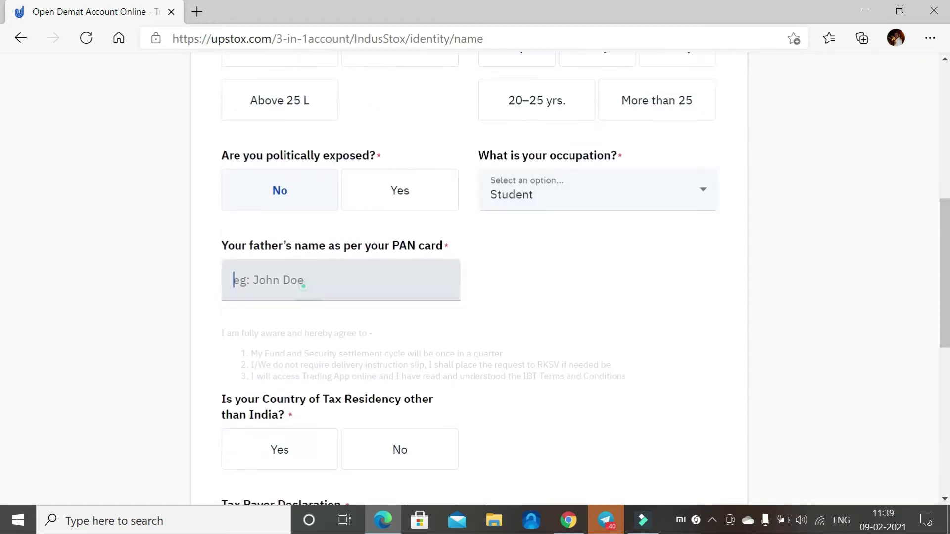
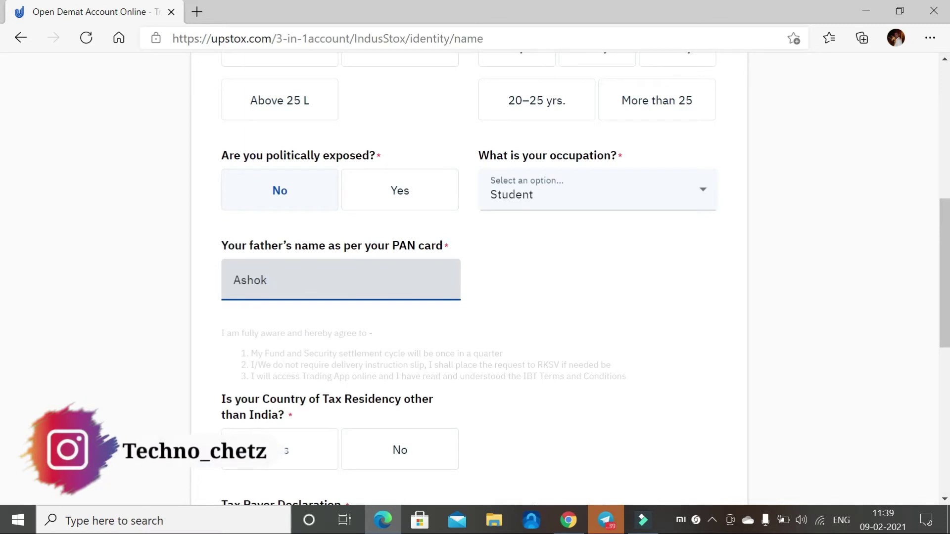
{"action": "scroll", "coordinate": [469, 277], "scroll_direction": "up", "scroll_amount": 8}
{"action": "scroll", "coordinate": [469, 277], "scroll_direction": "down", "scroll_amount": 10}
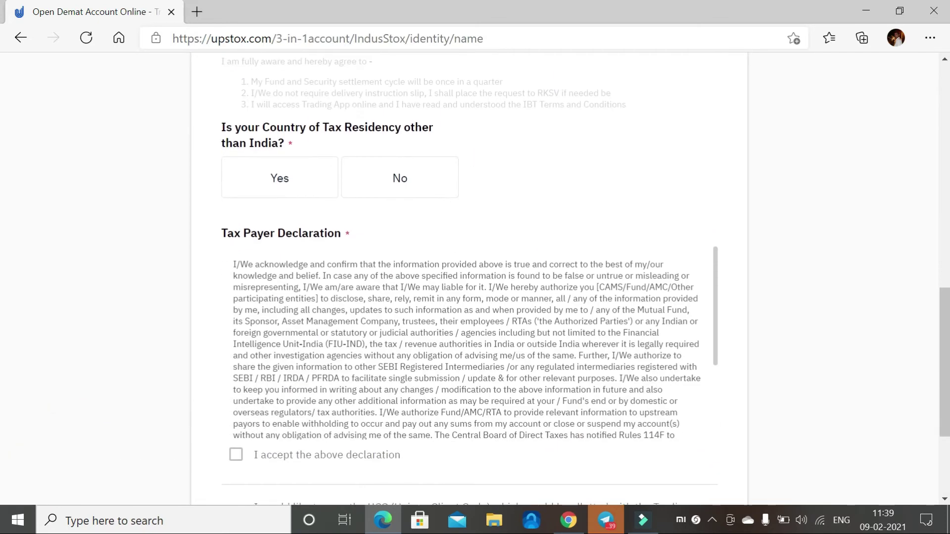
{"action": "scroll", "coordinate": [453, 274], "scroll_direction": "up", "scroll_amount": 8}
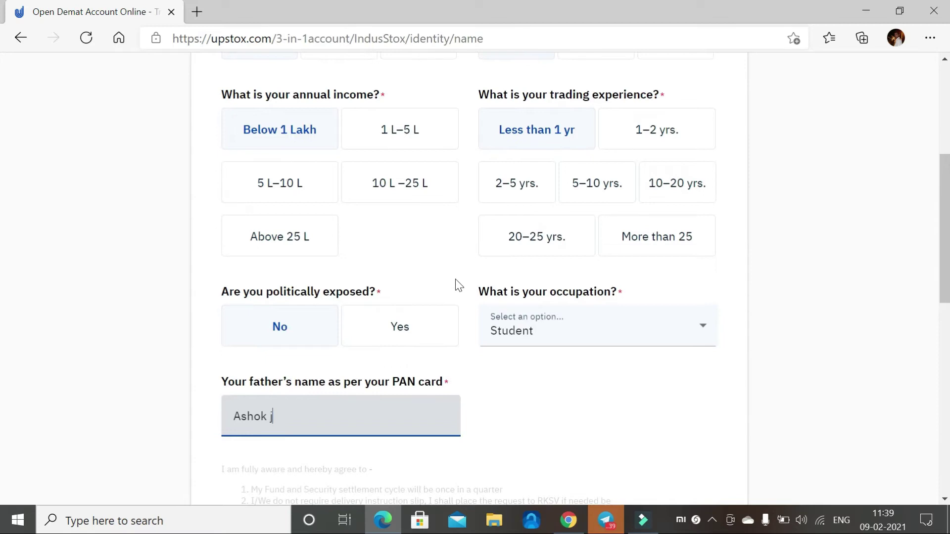
{"action": "scroll", "coordinate": [455, 282], "scroll_direction": "down", "scroll_amount": 8}
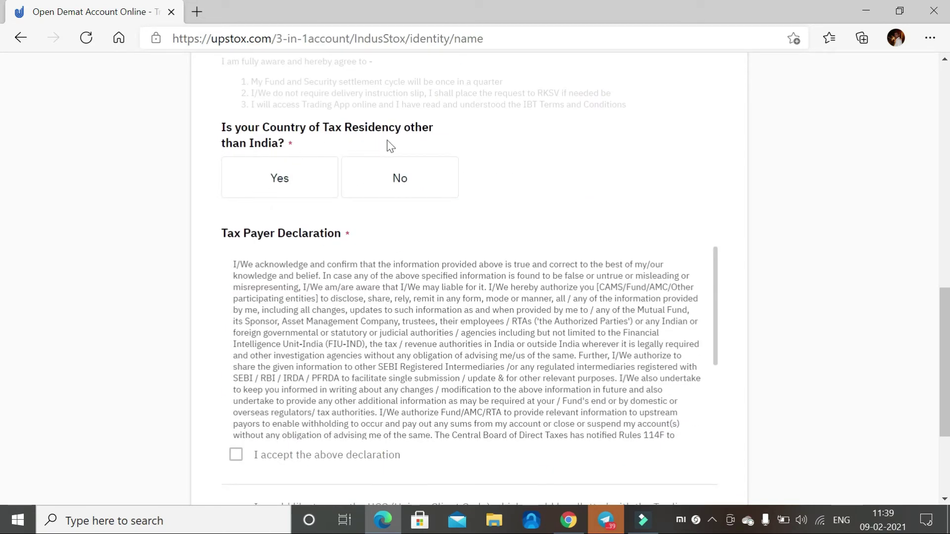
Answer No to tax residency outside India, accept the declaration, and submit the profile.
{"action": "left_click", "coordinate": [399, 178]}
{"action": "scroll", "coordinate": [433, 218], "scroll_direction": "down", "scroll_amount": 3}
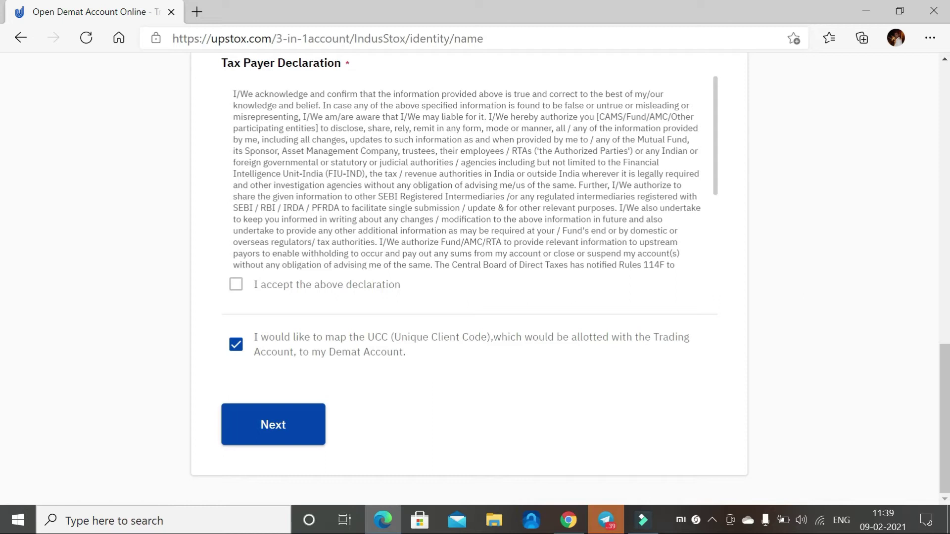
{"action": "left_click", "coordinate": [235, 284]}
{"action": "left_click", "coordinate": [290, 421]}
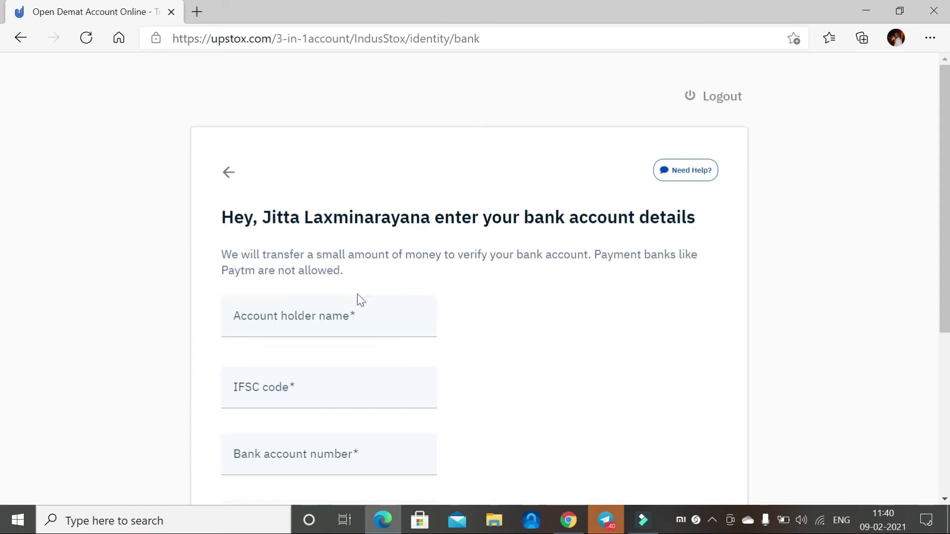
Submit bank details with IFSC BARB0ADILAB (Bank of Baroda, Adilabad) as a Savings account.
{"action": "scroll", "coordinate": [360, 299], "scroll_direction": "down", "scroll_amount": 3}
{"action": "scroll", "coordinate": [402, 326], "scroll_direction": "down", "scroll_amount": 1}
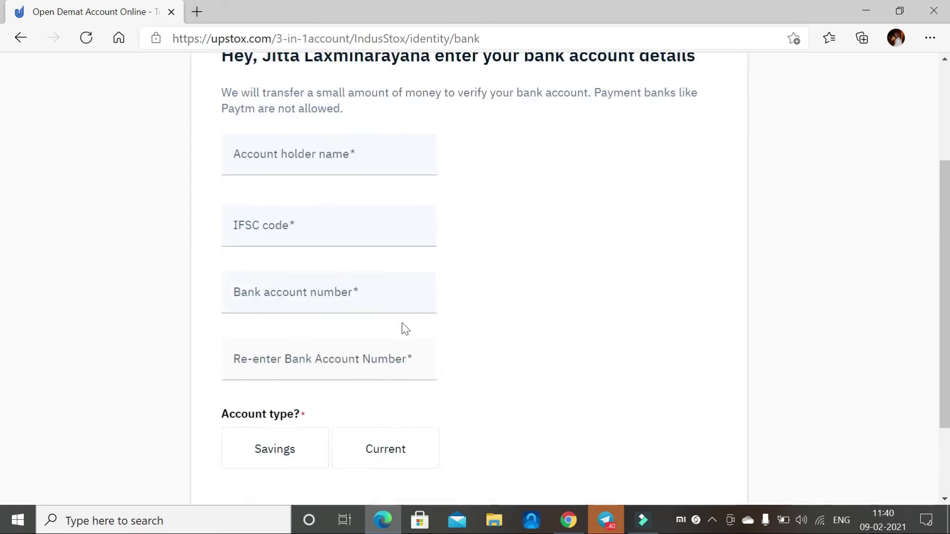
{"action": "scroll", "coordinate": [297, 303], "scroll_direction": "up", "scroll_amount": 4}
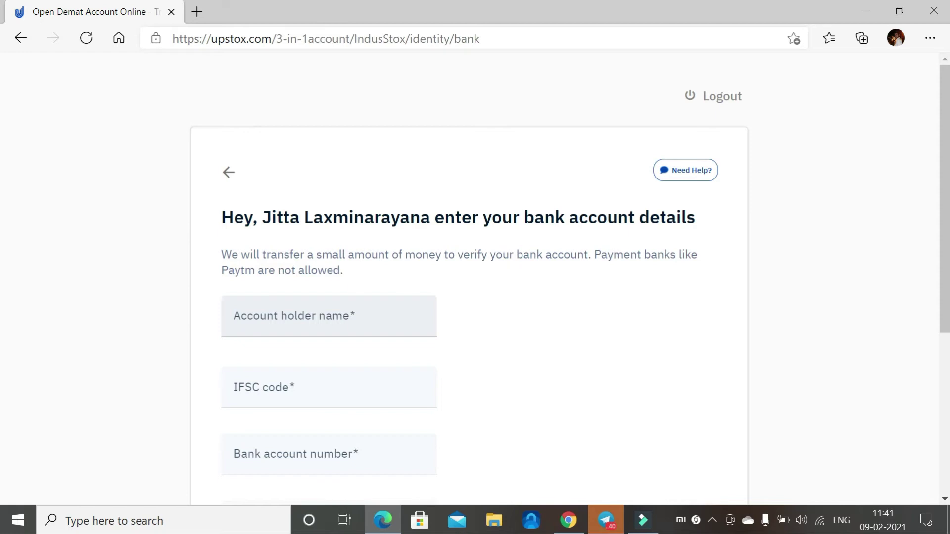
{"action": "left_click", "coordinate": [332, 313]}
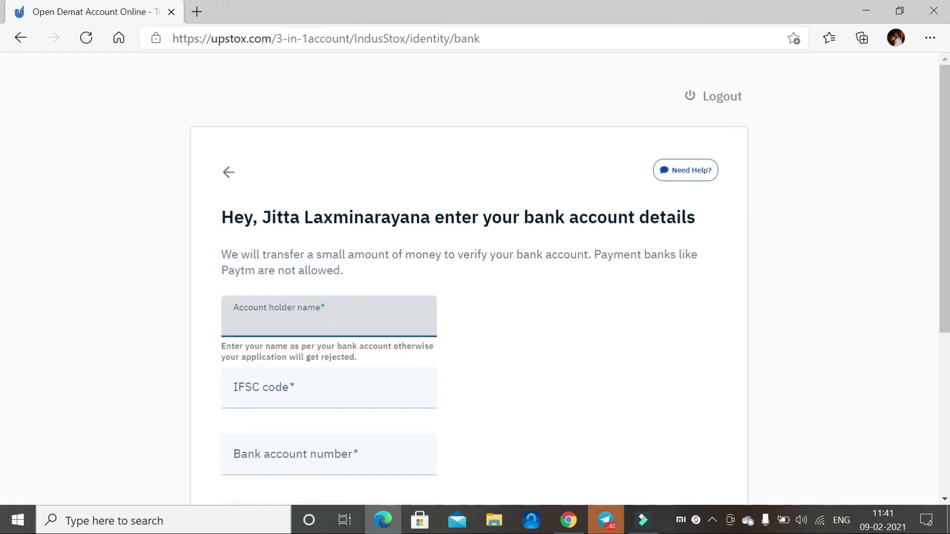
{"action": "scroll", "coordinate": [475, 277], "scroll_direction": "down", "scroll_amount": 3}
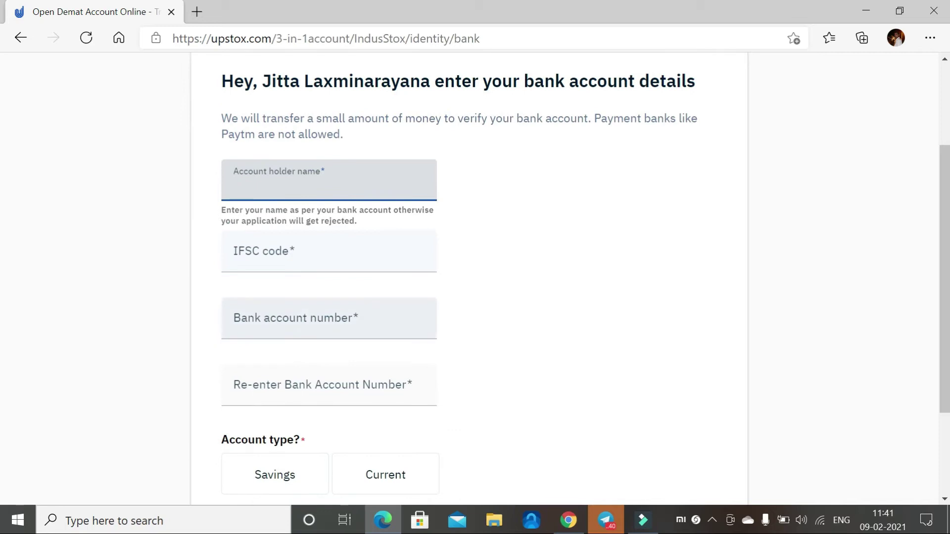
{"action": "scroll", "coordinate": [342, 318], "scroll_direction": "down", "scroll_amount": 3}
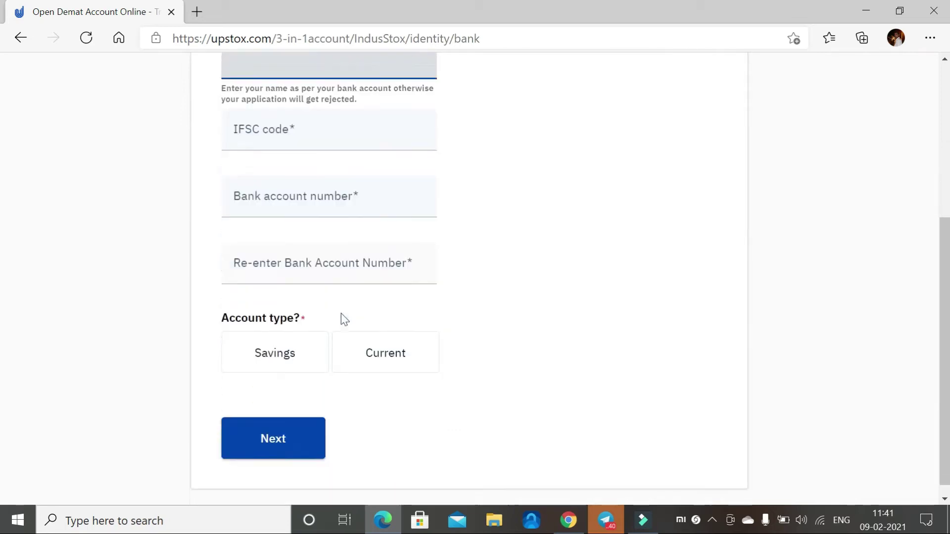
{"action": "scroll", "coordinate": [341, 318], "scroll_direction": "up", "scroll_amount": 2}
{"action": "scroll", "coordinate": [475, 277], "scroll_direction": "down", "scroll_amount": 2}
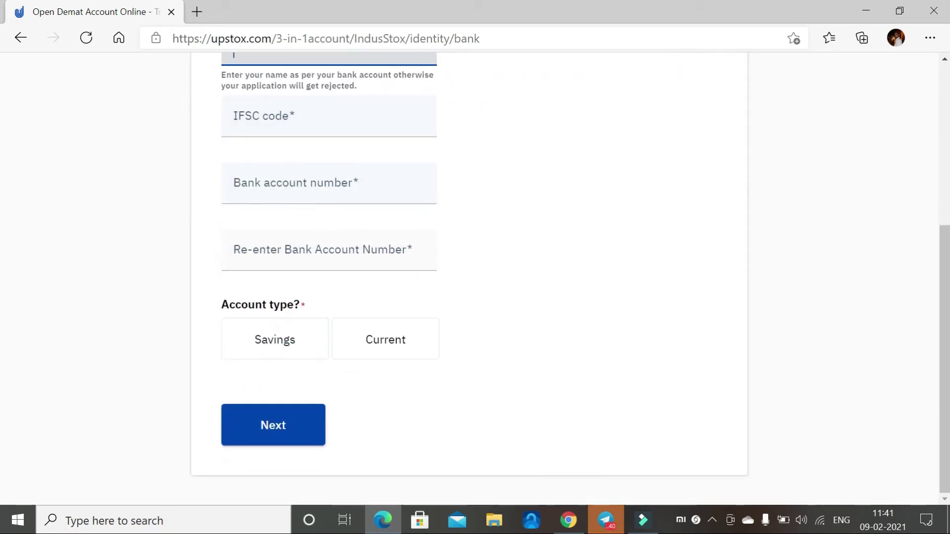
{"action": "scroll", "coordinate": [348, 271], "scroll_direction": "up", "scroll_amount": 4}
{"action": "left_click", "coordinate": [335, 261]}
{"action": "scroll", "coordinate": [557, 314], "scroll_direction": "down", "scroll_amount": 2}
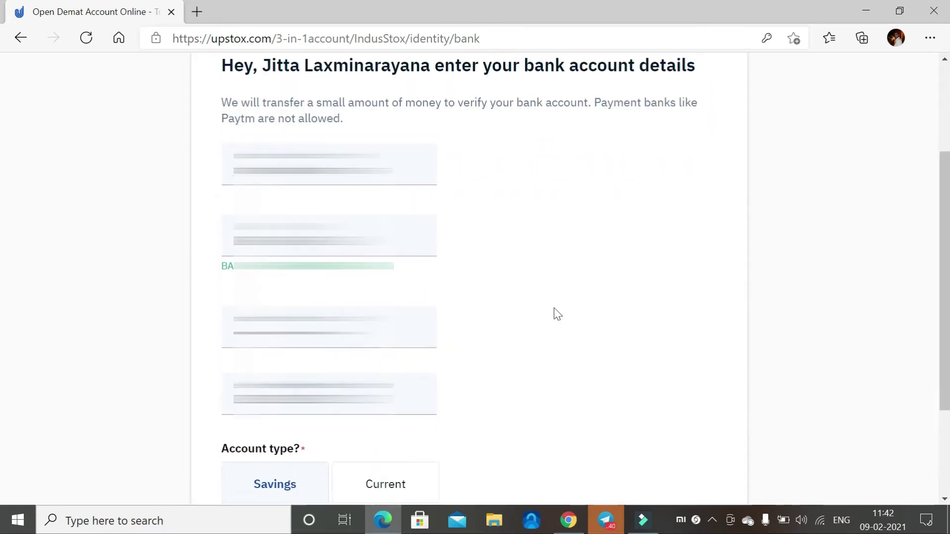
{"action": "scroll", "coordinate": [558, 314], "scroll_direction": "up", "scroll_amount": 1}
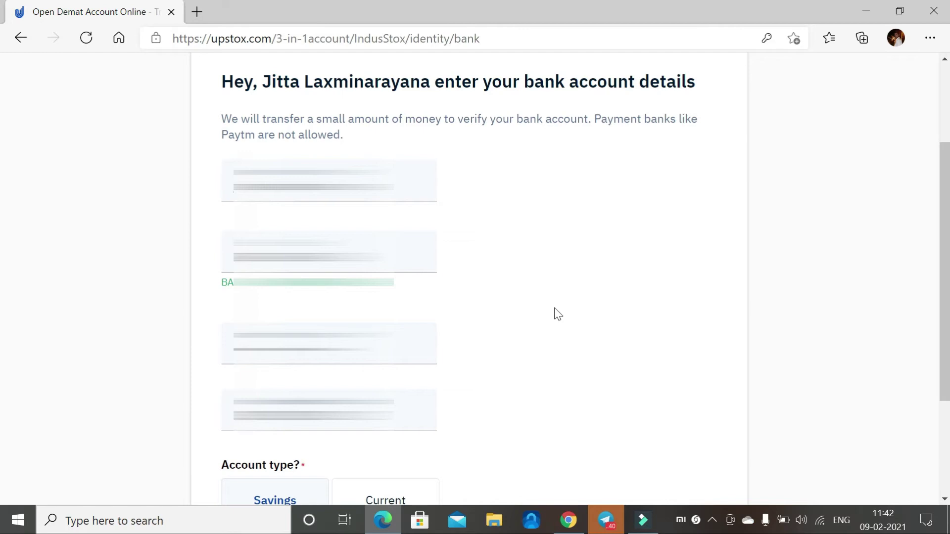
{"action": "scroll", "coordinate": [567, 315], "scroll_direction": "down", "scroll_amount": 3}
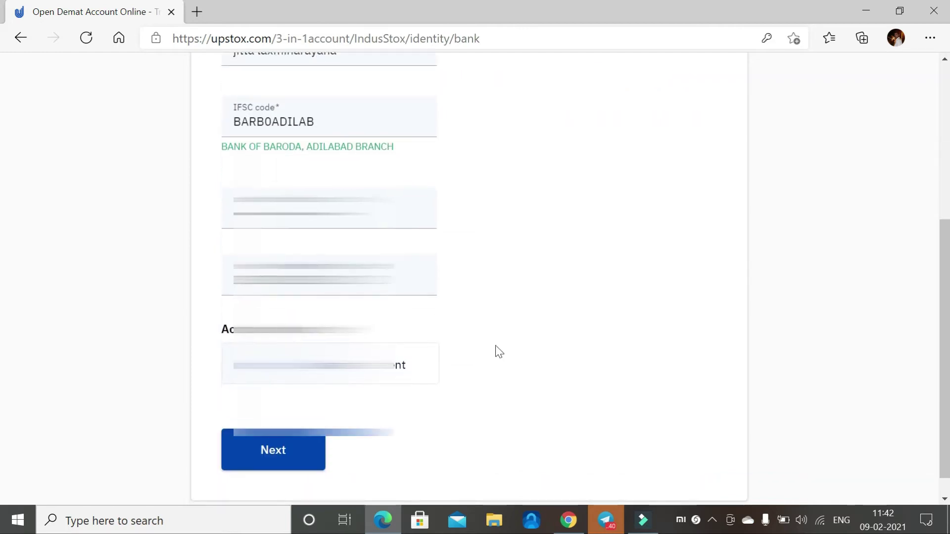
{"action": "left_click", "coordinate": [291, 452]}
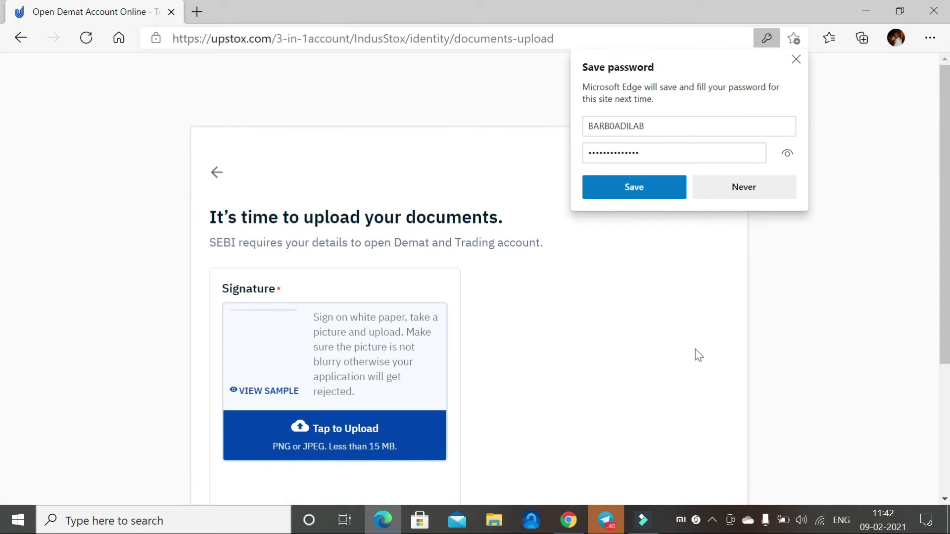
Save the entered details in the browser's password popup and dismiss the notice.
{"action": "left_click", "coordinate": [640, 182]}
{"action": "scroll", "coordinate": [535, 371], "scroll_direction": "down", "scroll_amount": 3}
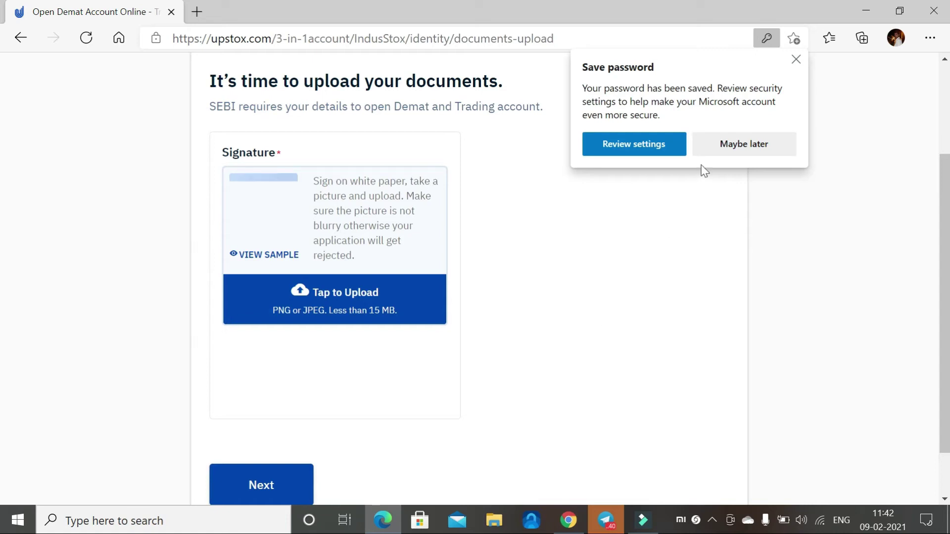
{"action": "left_click", "coordinate": [796, 59]}
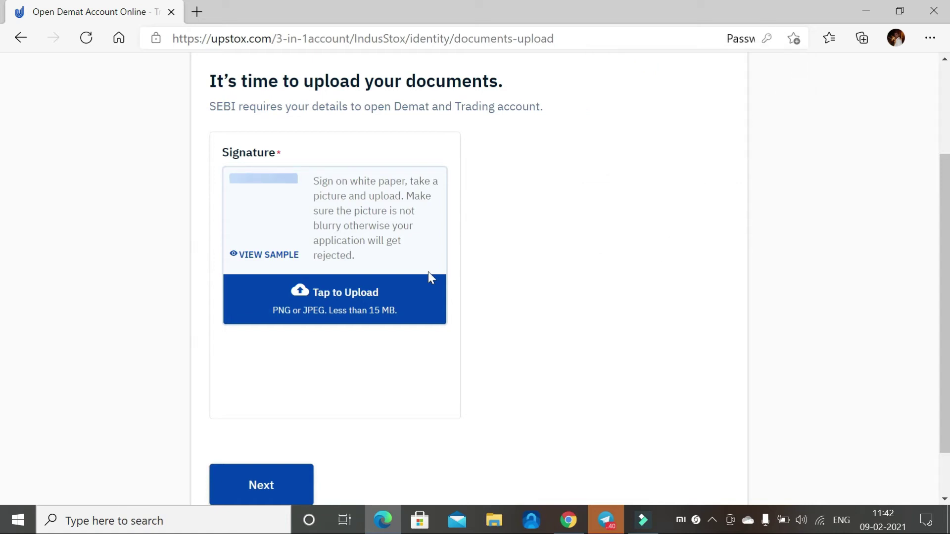
Upload the handwritten signature photo from Downloads and continue past the documents step.
{"action": "left_click", "coordinate": [319, 295]}
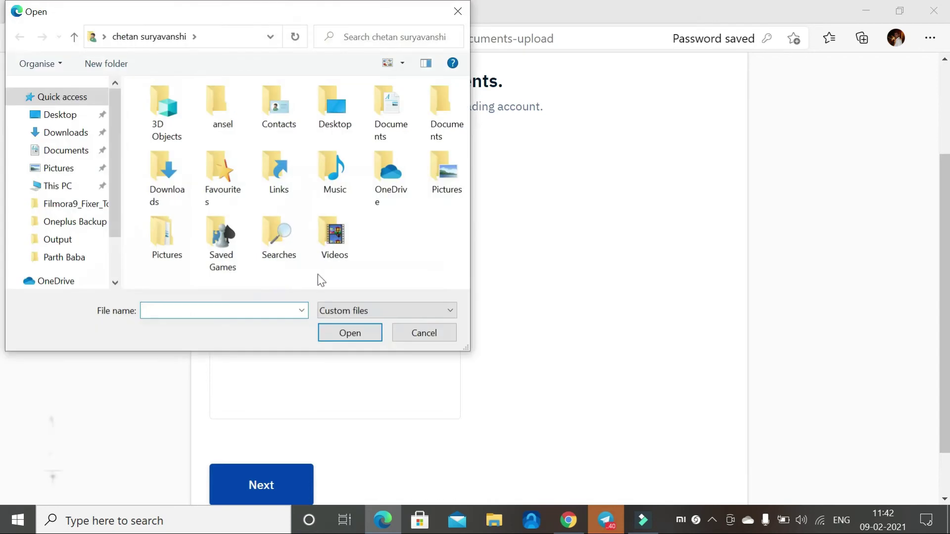
{"action": "left_click", "coordinate": [66, 132]}
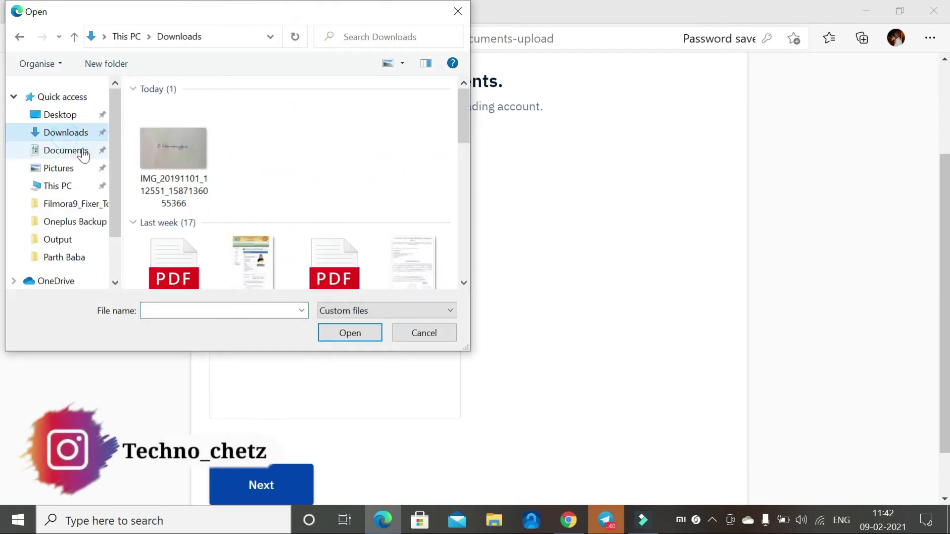
{"action": "left_click", "coordinate": [179, 155]}
{"action": "left_click", "coordinate": [350, 333]}
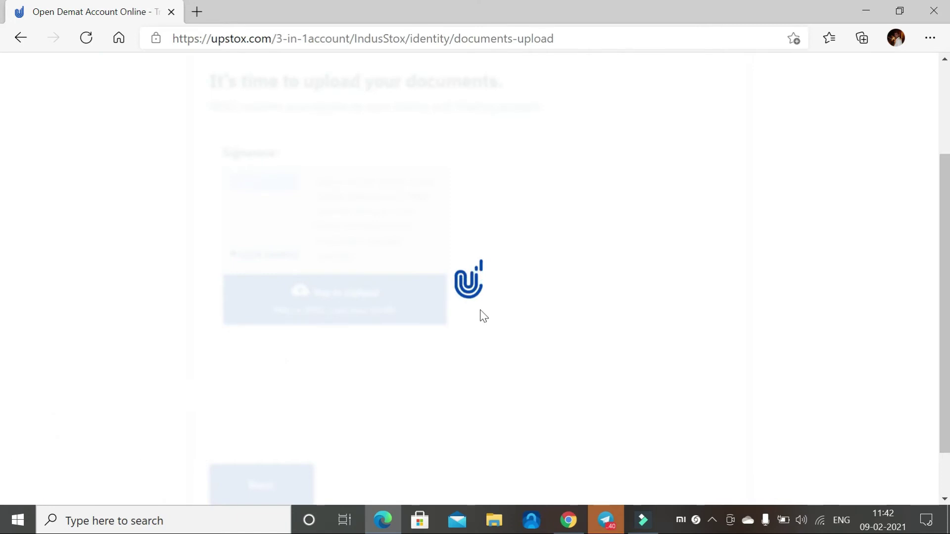
{"action": "scroll", "coordinate": [480, 316], "scroll_direction": "down", "scroll_amount": 1}
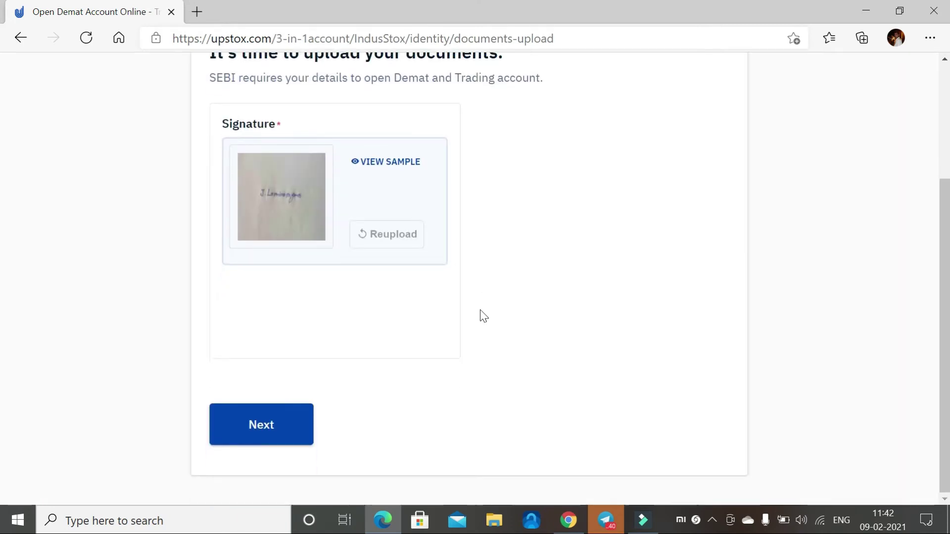
{"action": "left_click", "coordinate": [265, 429]}
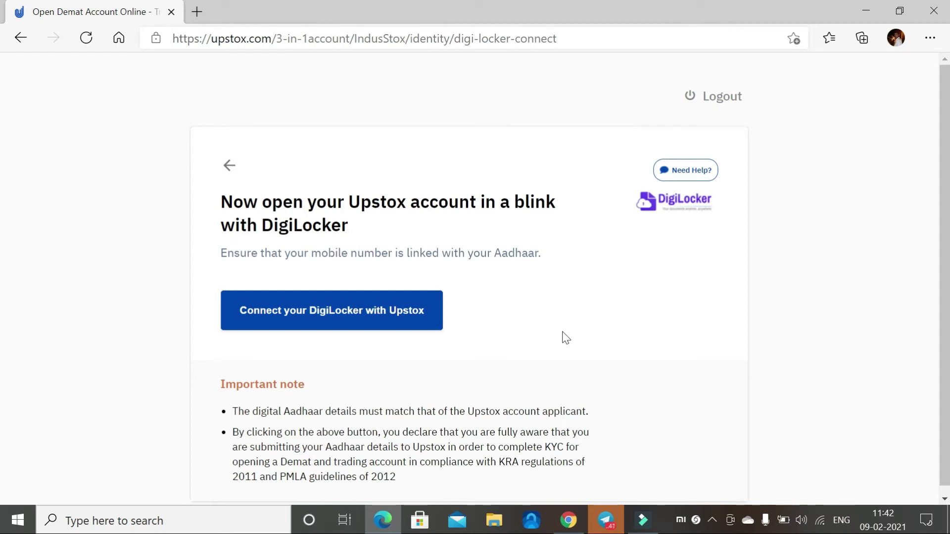
Start connecting DigiLocker with Upstox.
{"action": "left_click", "coordinate": [363, 322]}
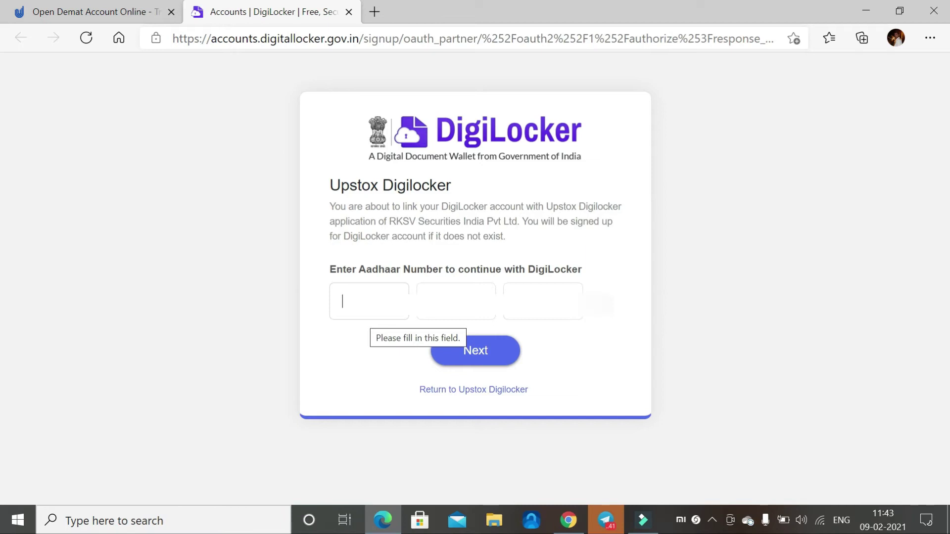
Verify the Aadhaar number and its OTP in DigiLocker, then allow Upstox access.
{"action": "key", "text": "ctrl+v"}
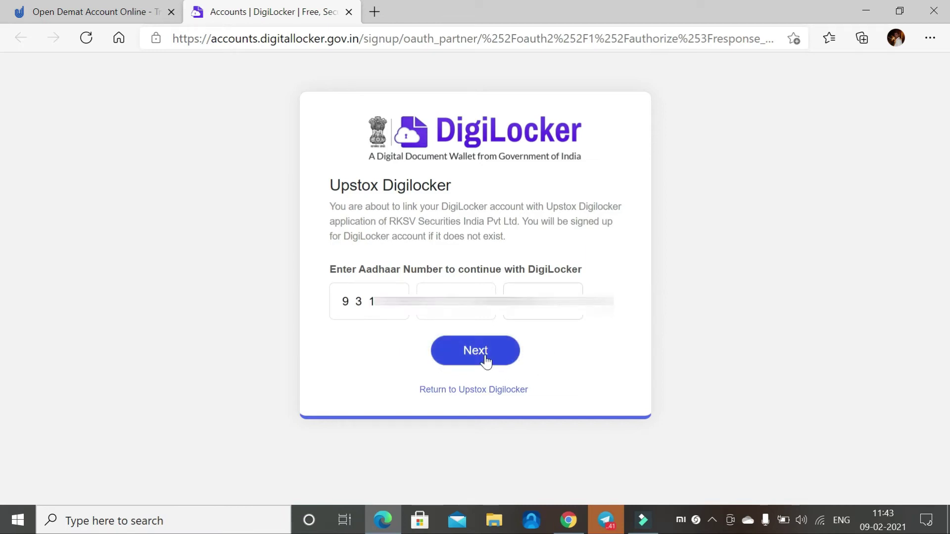
{"action": "left_click", "coordinate": [485, 351]}
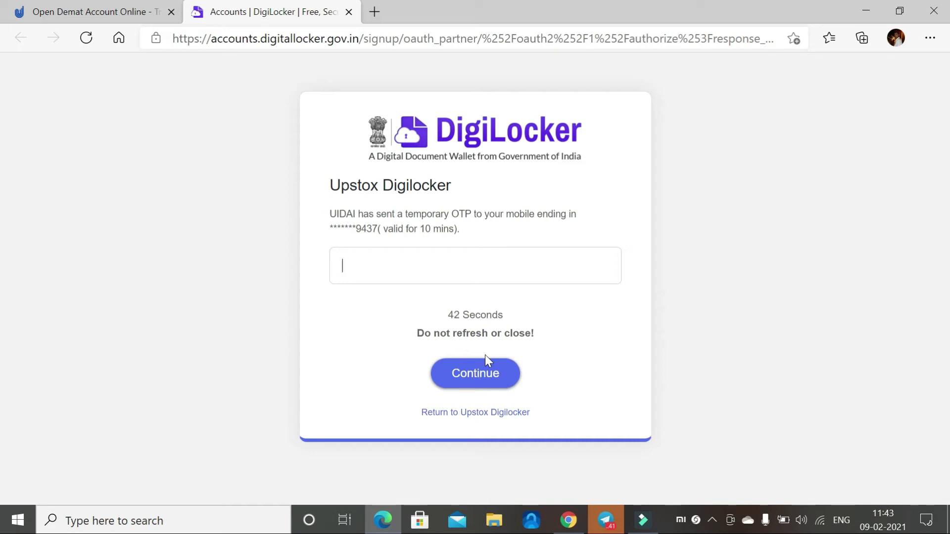
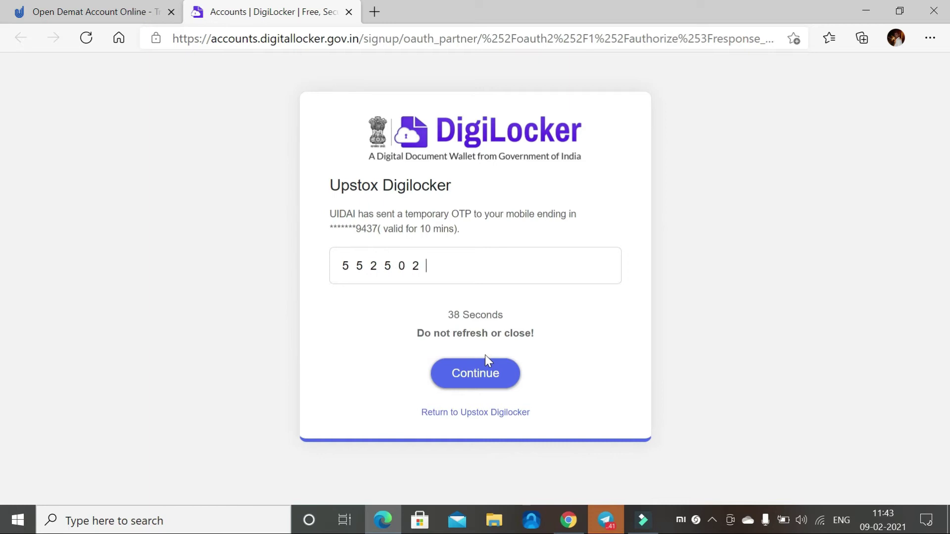
{"action": "key", "text": "Return"}
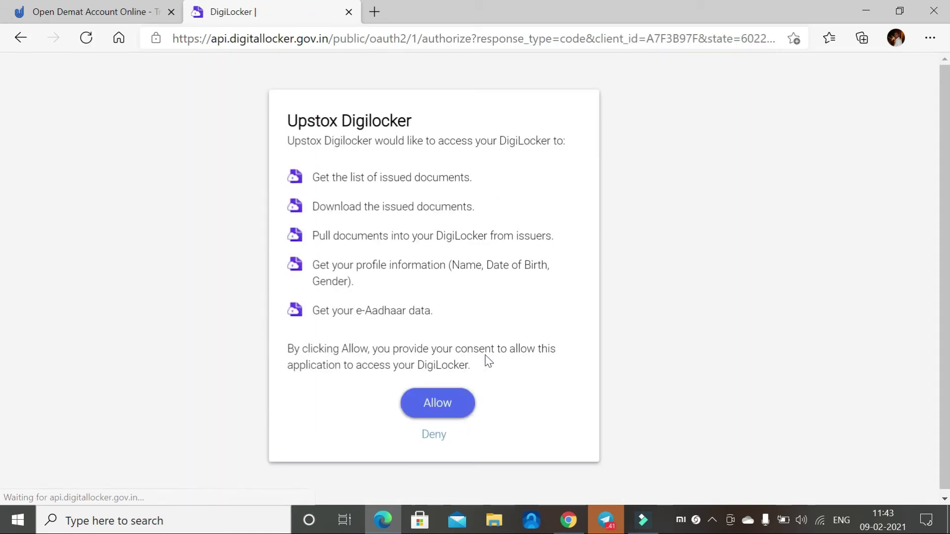
{"action": "left_click", "coordinate": [449, 403]}
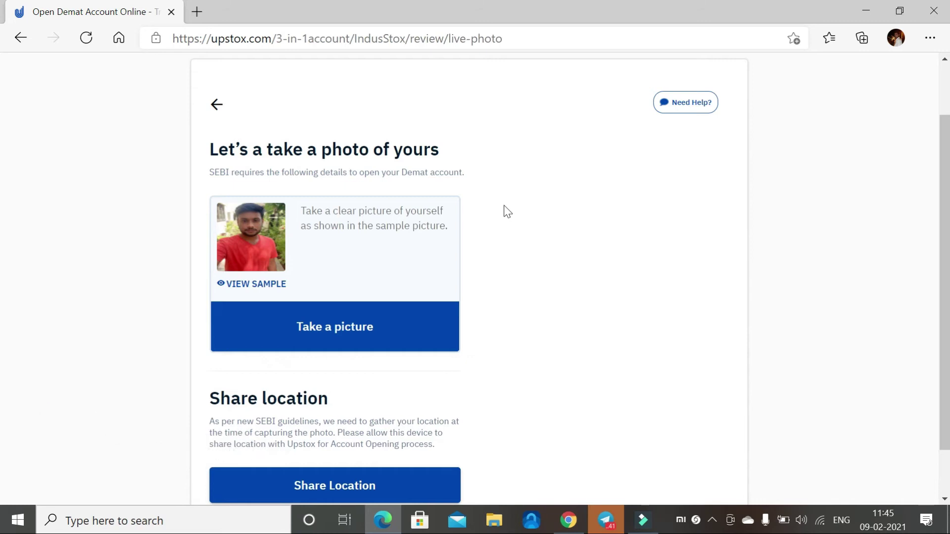
Take a live webcam photo after granting camera access, and accept it.
{"action": "left_click", "coordinate": [350, 331]}
{"action": "left_click", "coordinate": [452, 376]}
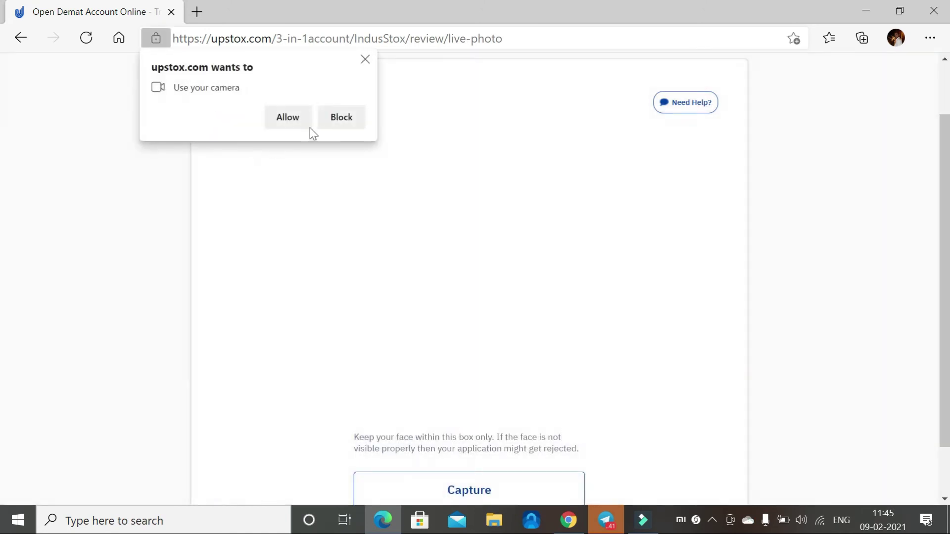
{"action": "left_click", "coordinate": [303, 118]}
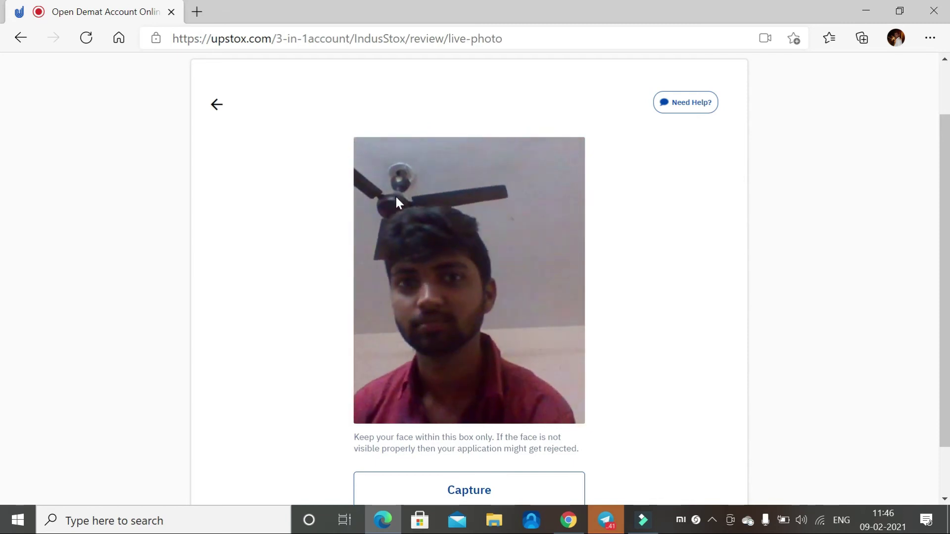
{"action": "left_click", "coordinate": [479, 497]}
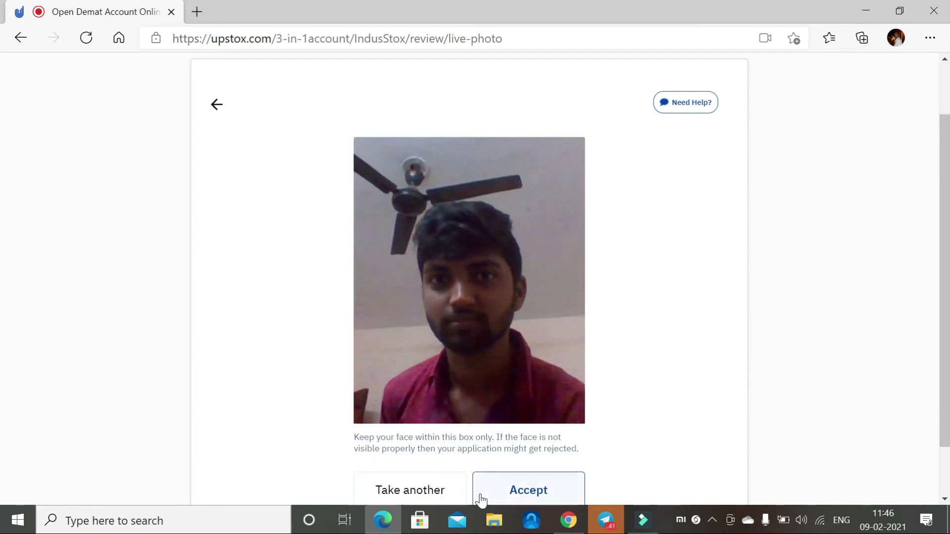
{"action": "left_click", "coordinate": [527, 490]}
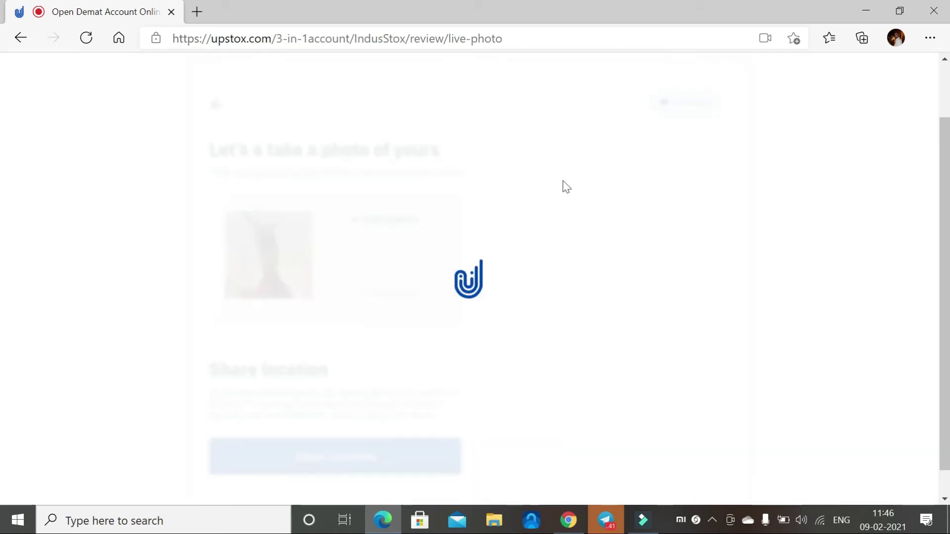
{"action": "scroll", "coordinate": [557, 225], "scroll_direction": "down", "scroll_amount": 1}
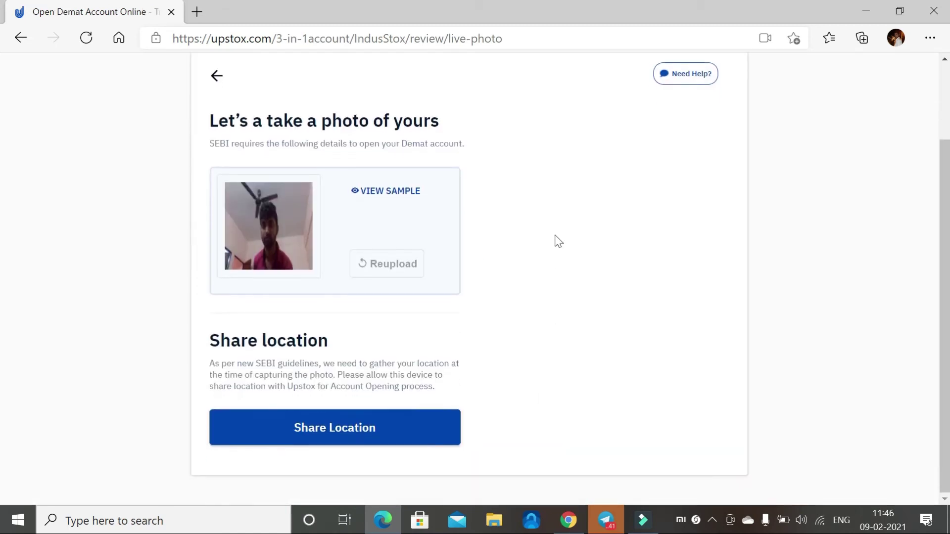
Share the device location through the browser prompt and move to the next application step.
{"action": "left_click", "coordinate": [383, 424]}
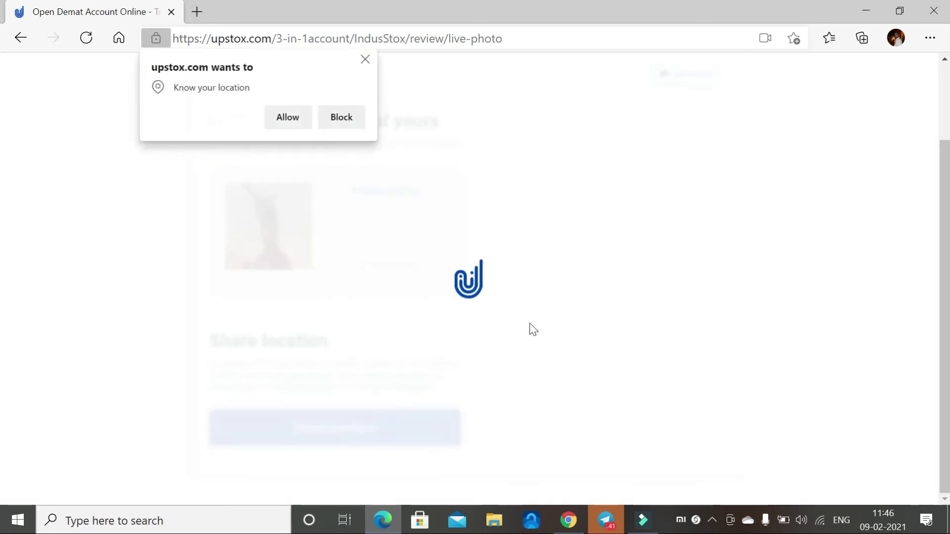
{"action": "left_click", "coordinate": [300, 124]}
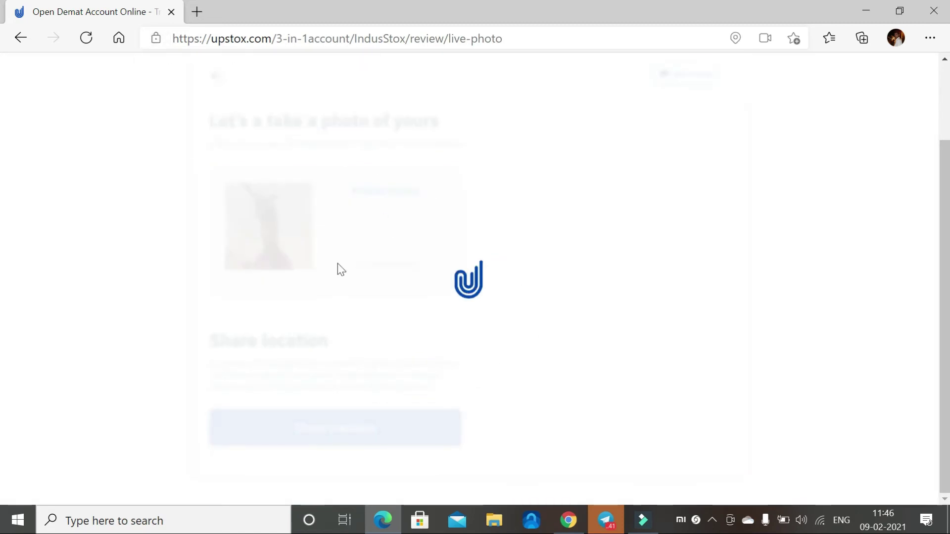
{"action": "scroll", "coordinate": [334, 262], "scroll_direction": "down", "scroll_amount": 1}
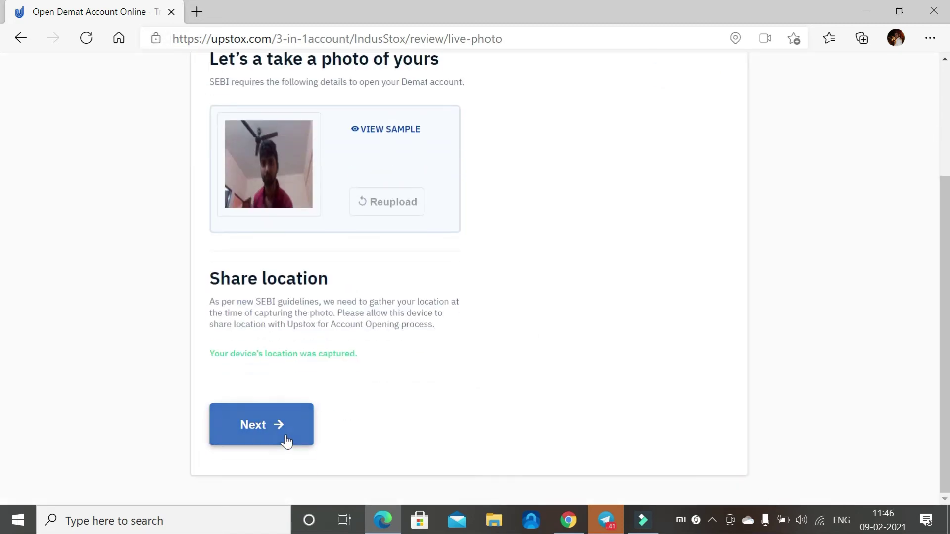
{"action": "left_click", "coordinate": [261, 425]}
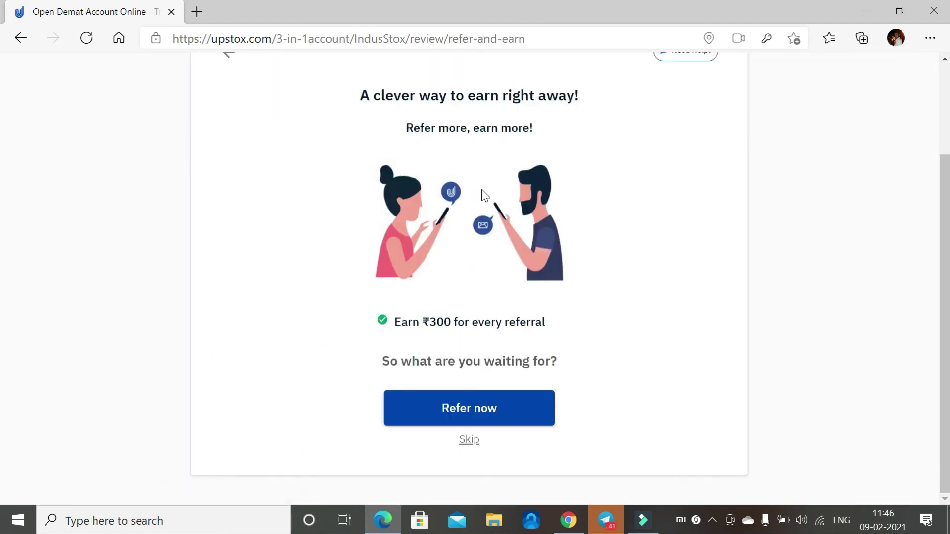